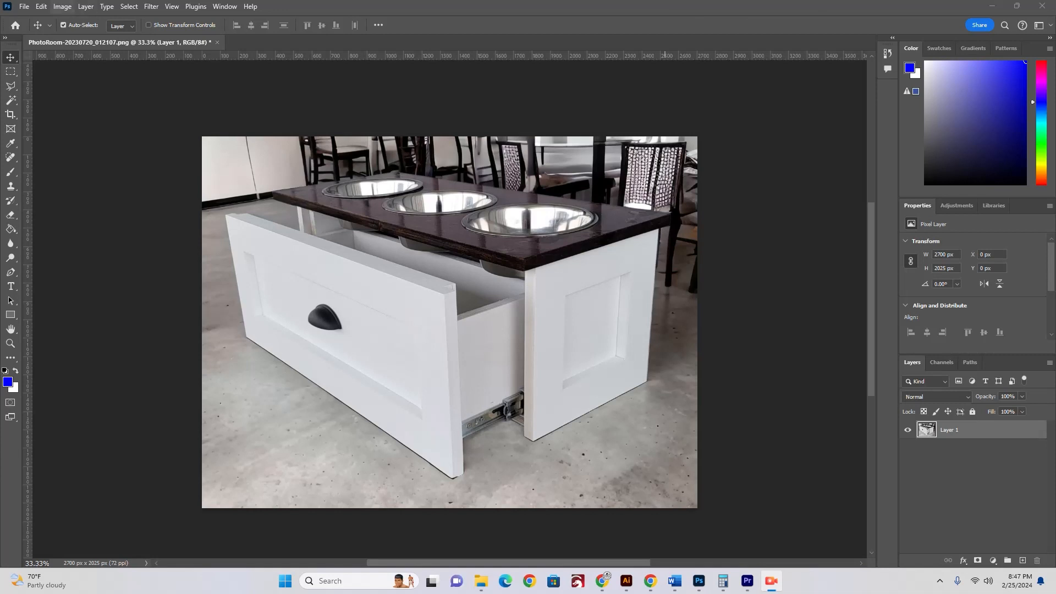
Desaturate the photo layer of the white feeding station to black and white.
left_click(62, 7)
mouse_move(80, 36)
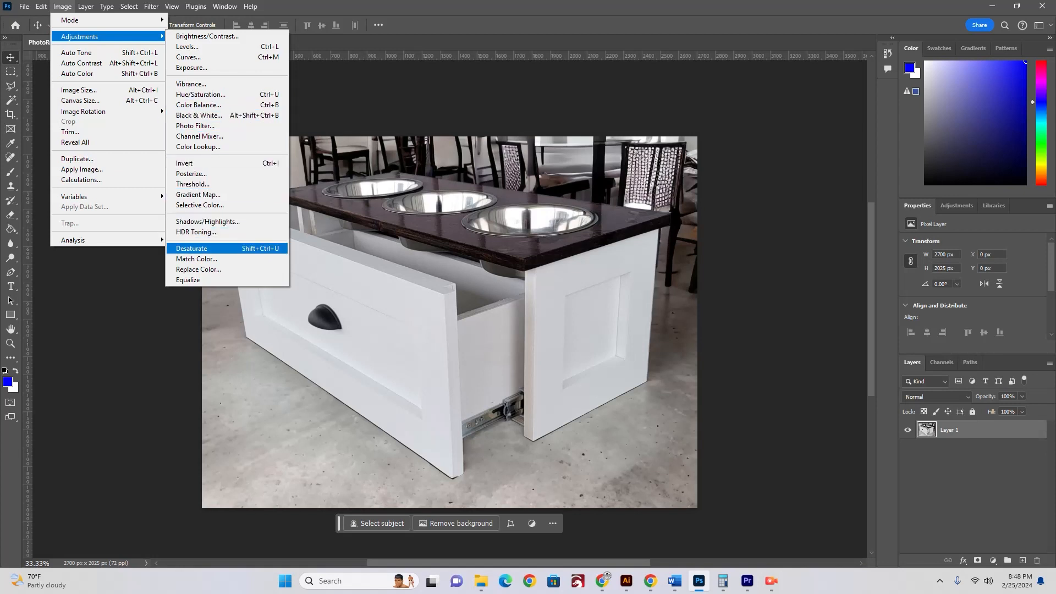
left_click(195, 248)
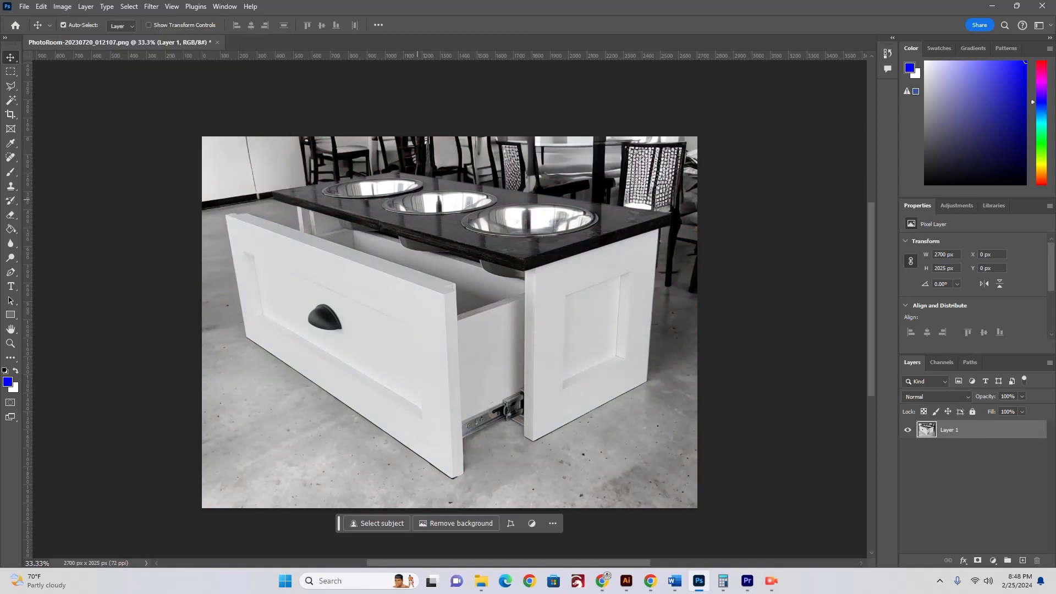
Apply the Color Halftone filter with a 4-pixel maximum radius and 45-degree screen angles on all four channels.
left_click(152, 6)
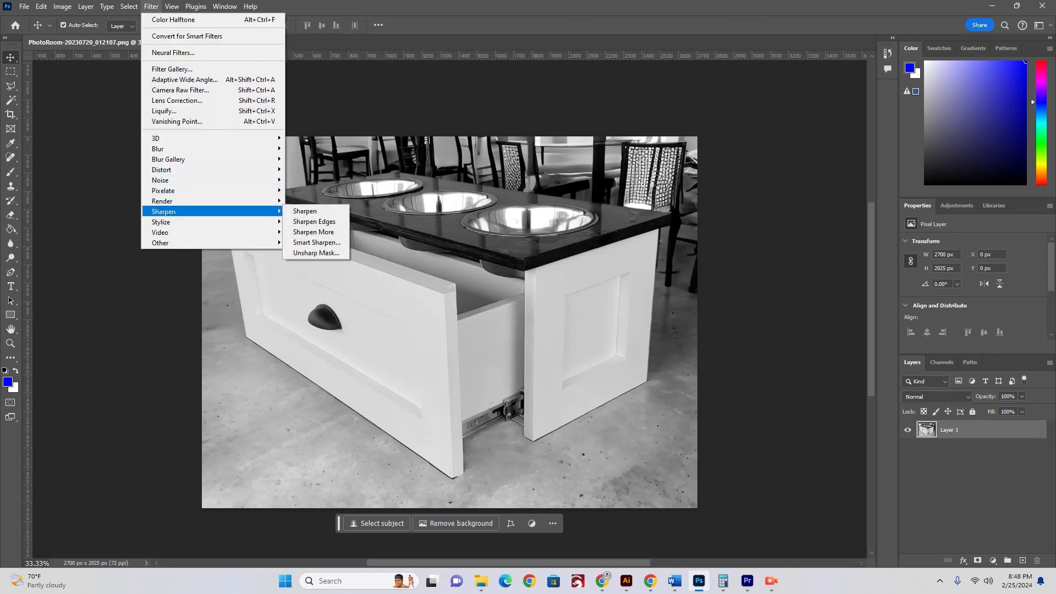
mouse_move(181, 190)
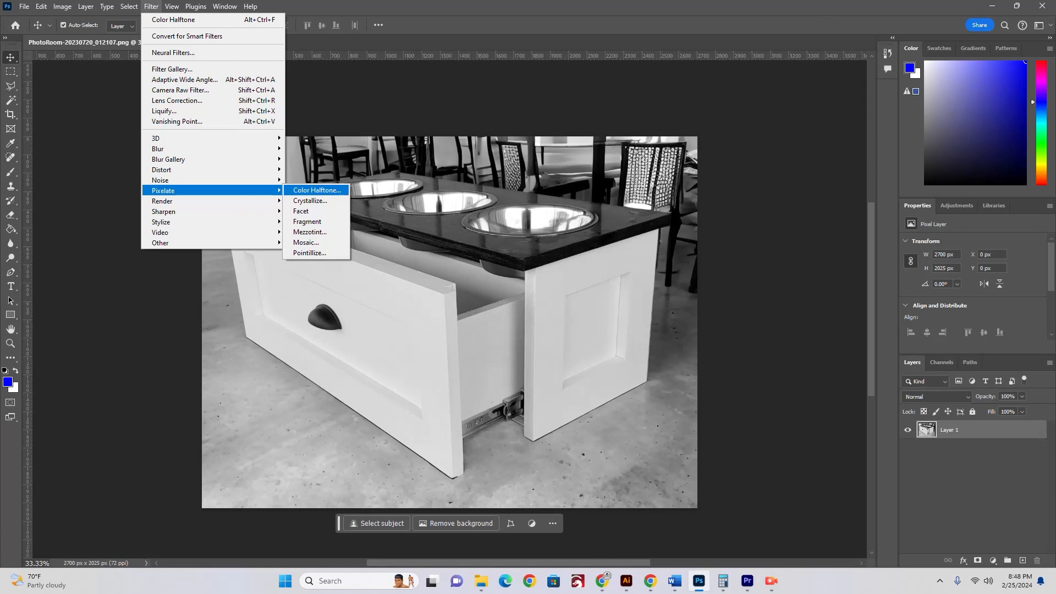
left_click(317, 189)
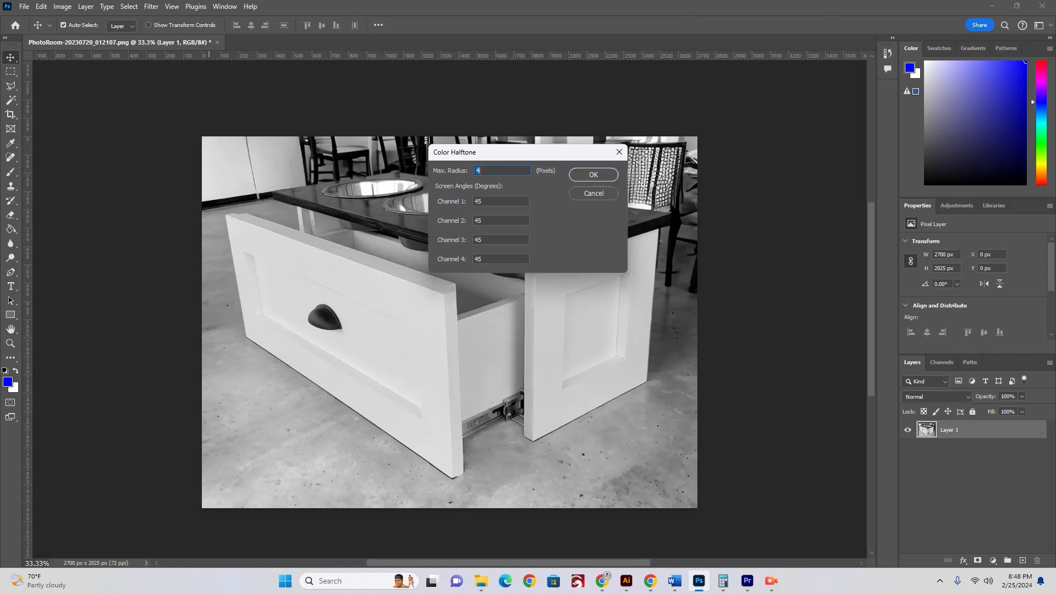
key("Return")
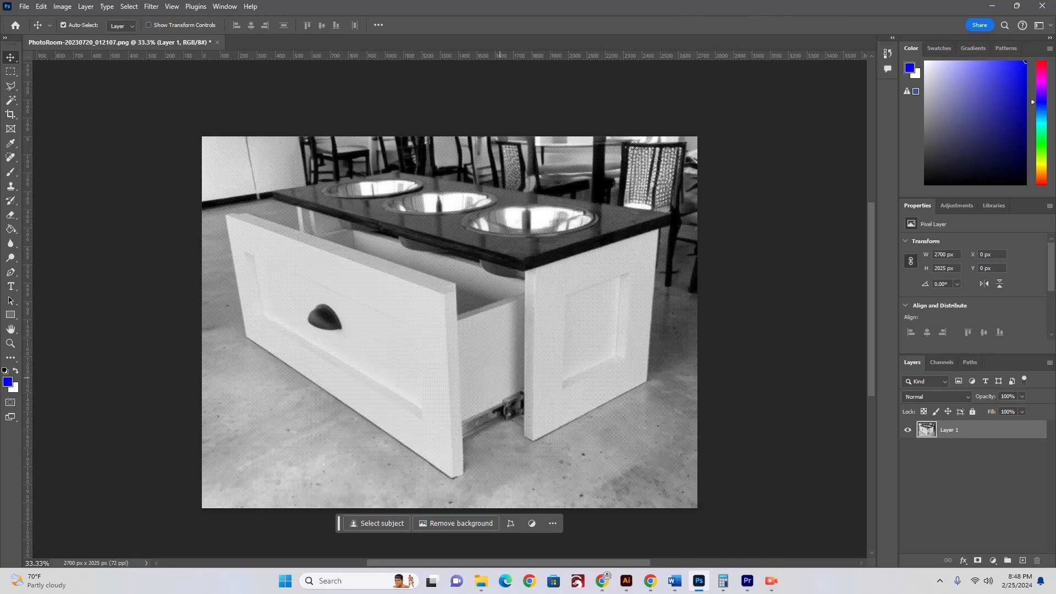
Examine the halftone dots up close around the open drawer's corner and return to the full image.
key("ctrl+plus")
key("ctrl+plus")
key("ctrl+plus")
key("ctrl+plus")
key("ctrl+plus")
key("ctrl+plus")
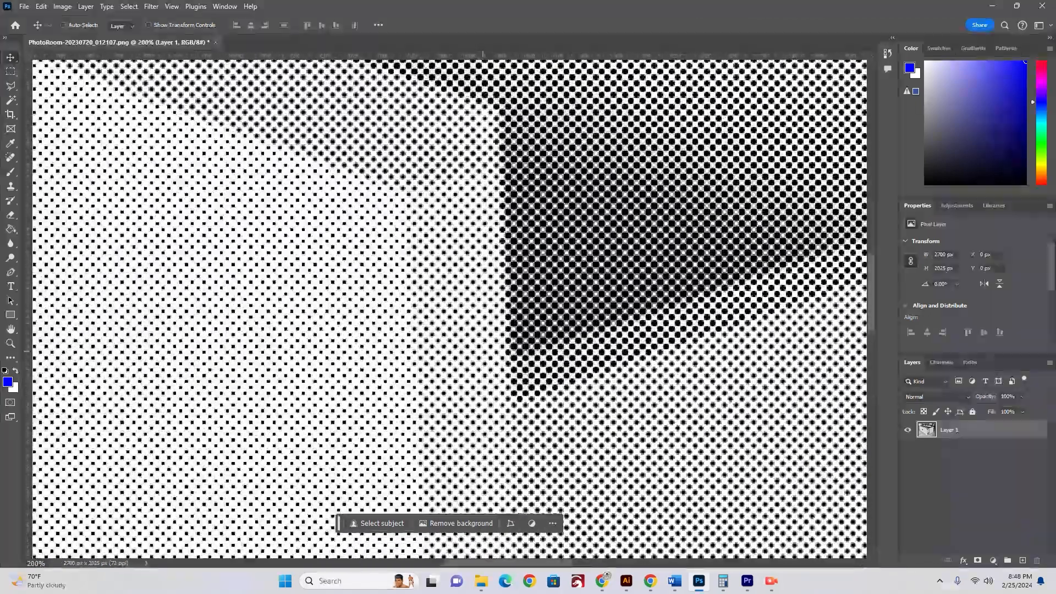
key("ctrl+plus")
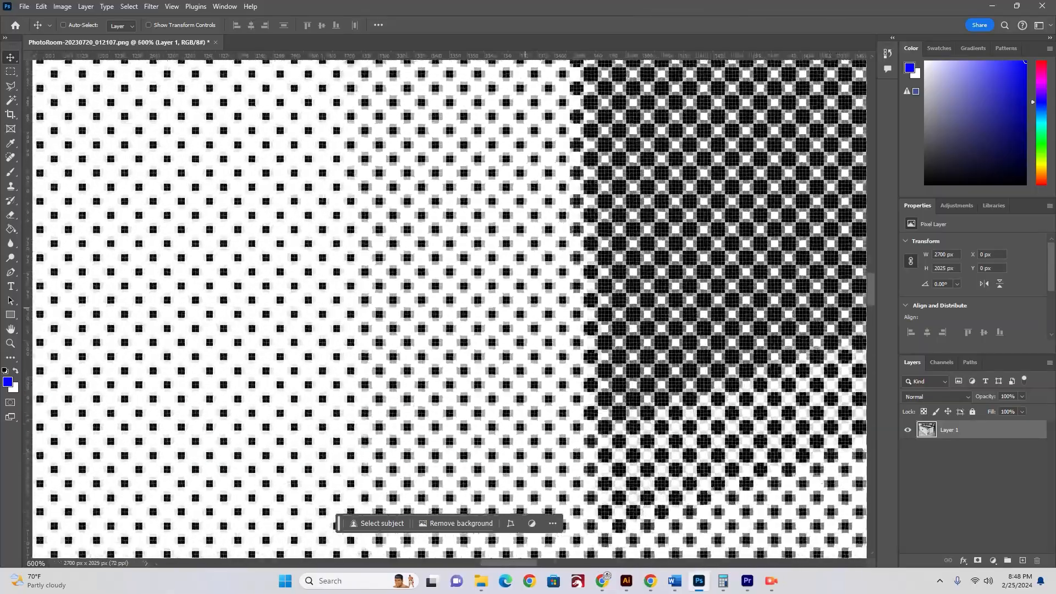
key("ctrl+minus")
key("ctrl+minus")
key("ctrl+minus")
key("ctrl+minus")
key("ctrl+minus")
key("ctrl+minus")
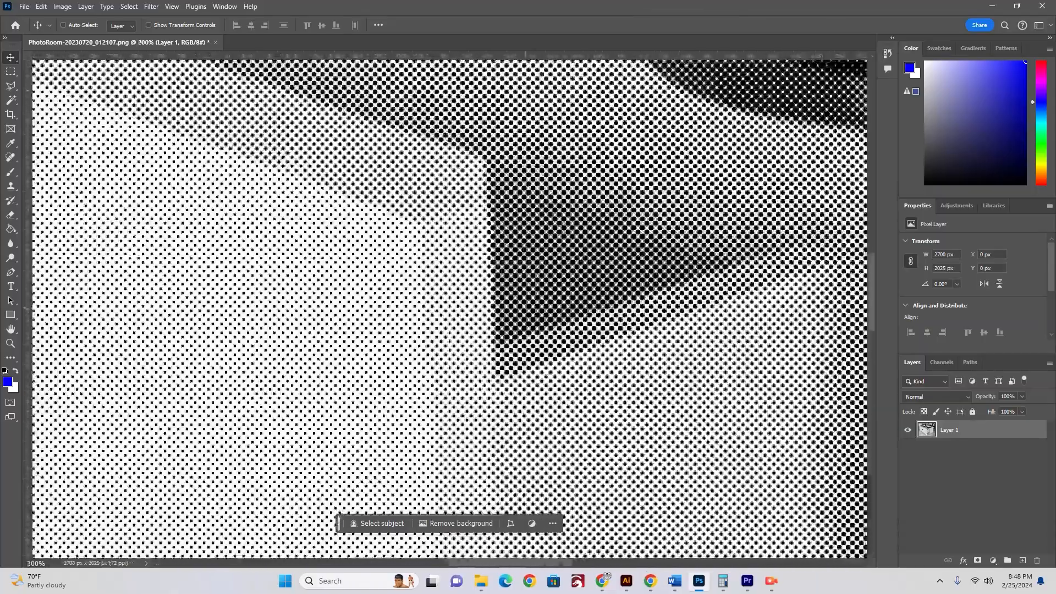
key("ctrl+plus")
key("ctrl+plus")
key("ctrl+plus")
key("ctrl+plus")
key("ctrl+plus")
key("ctrl+plus")
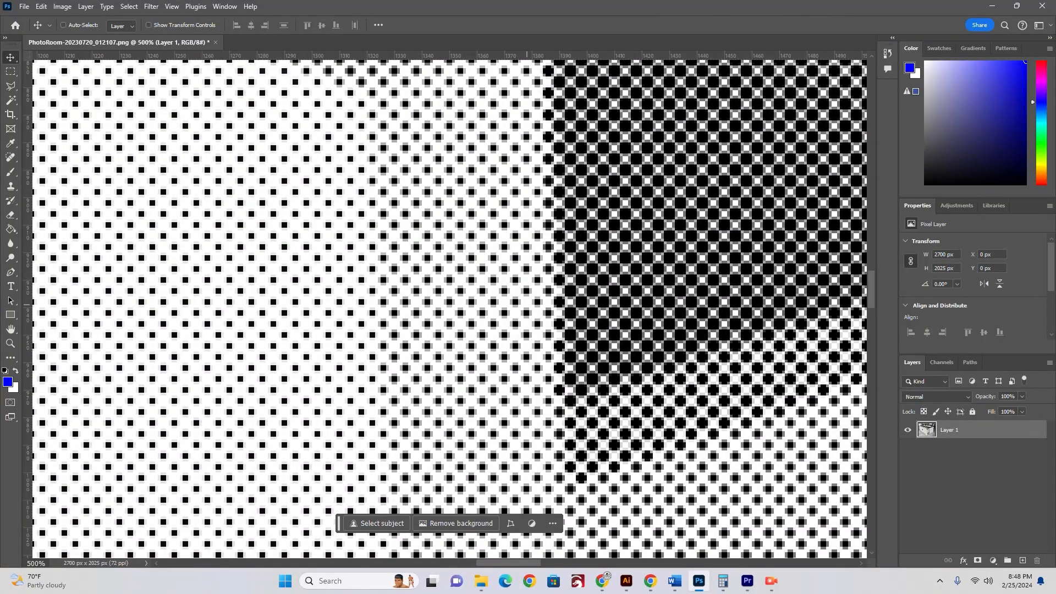
key("ctrl+plus")
key("ctrl+plus")
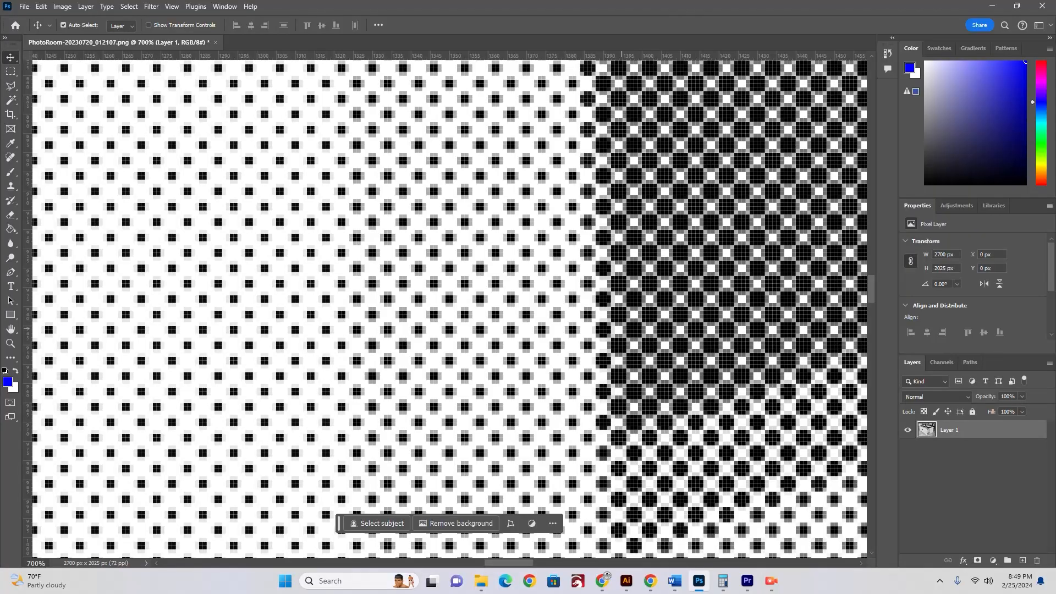
key("ctrl+minus")
key("ctrl+minus")
key("ctrl+minus")
key("ctrl+minus")
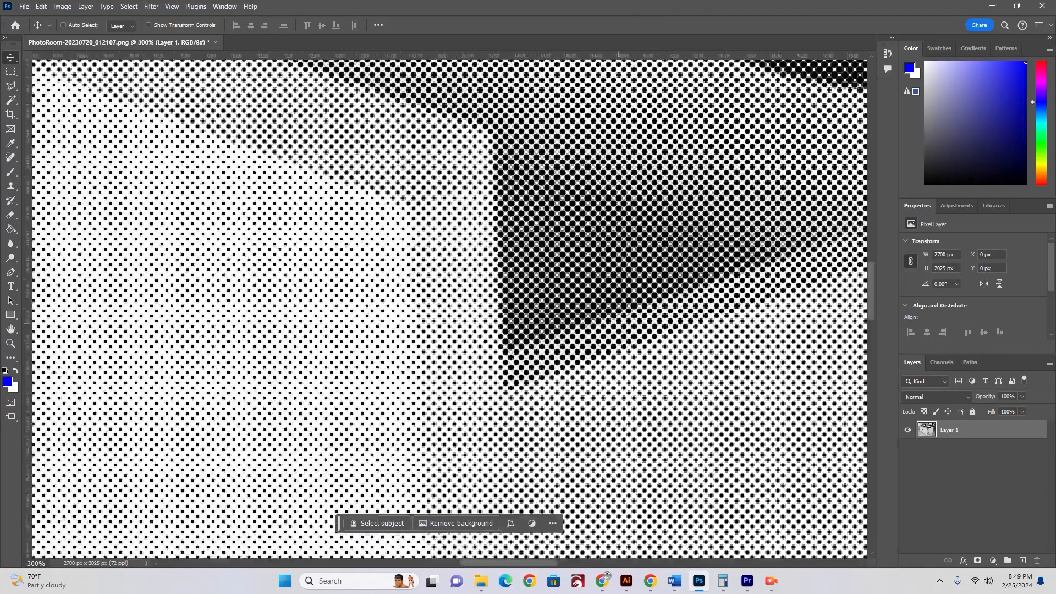
key("ctrl+minus")
key("ctrl+minus")
key("ctrl+minus")
key("ctrl+minus")
key("ctrl+minus")
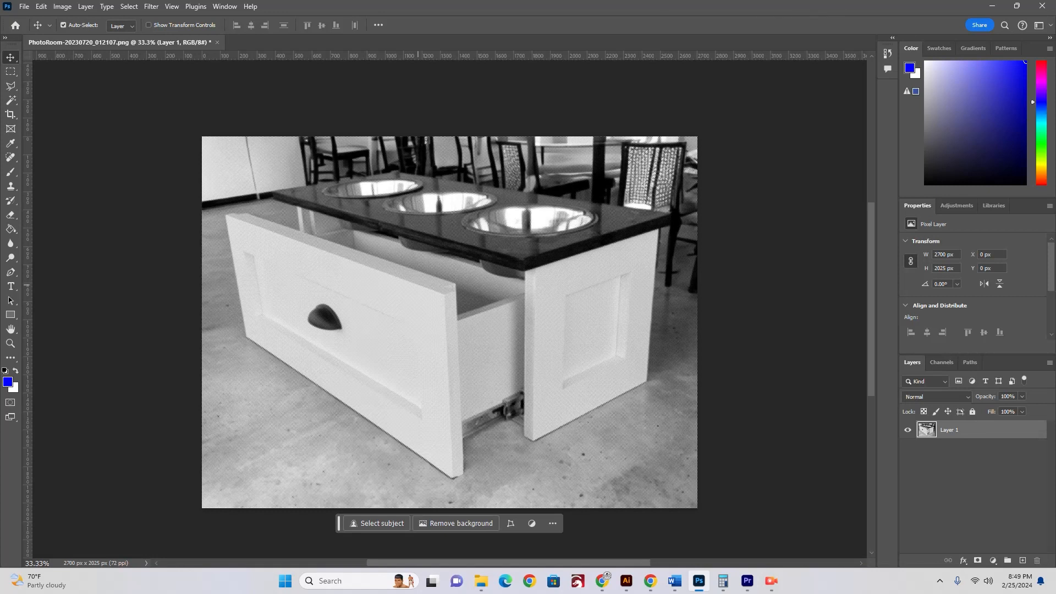
Copy the entire halftone image, switch to Illustrator, and replace the old tracing in Untitled-3 with the copied image.
key("ctrl+a")
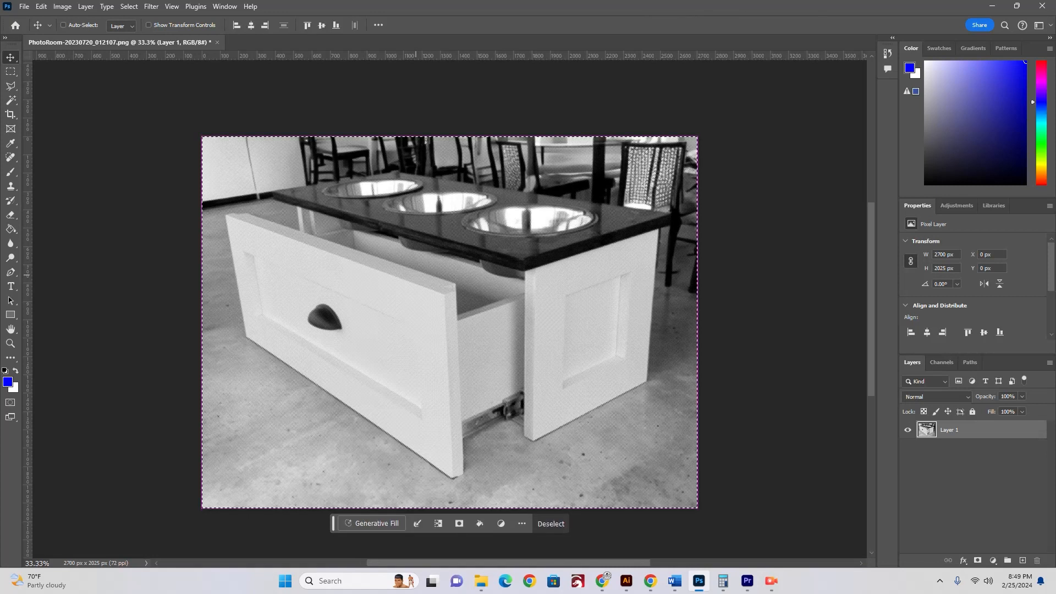
left_click(626, 581)
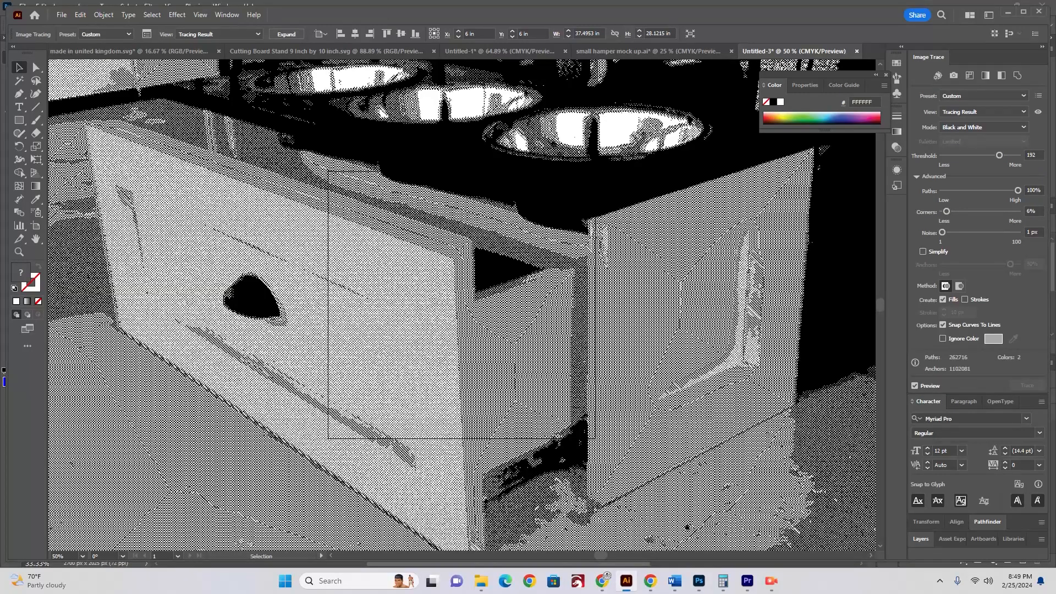
key("Delete")
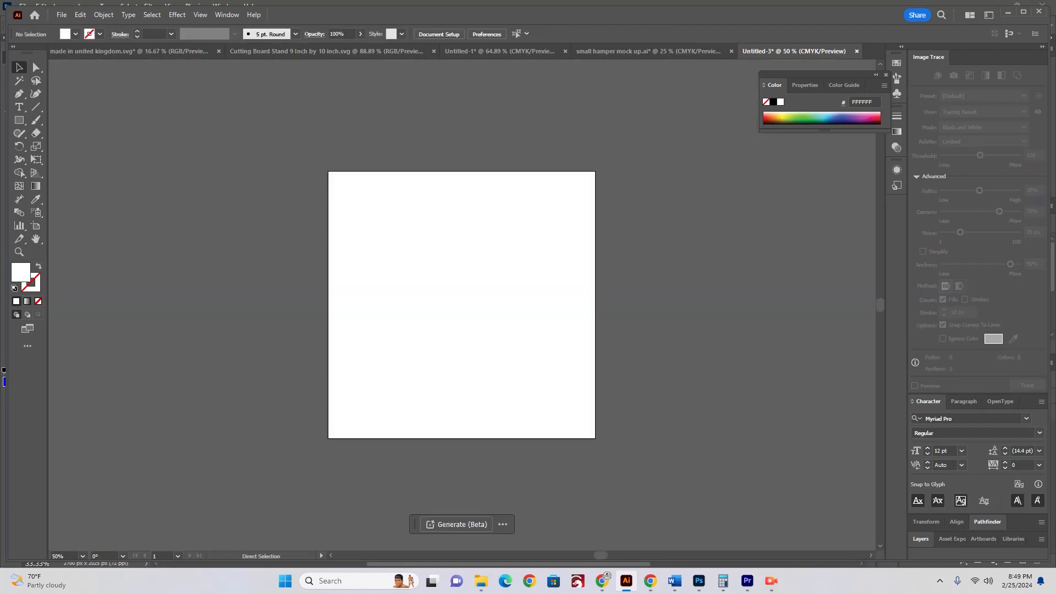
key("ctrl+v")
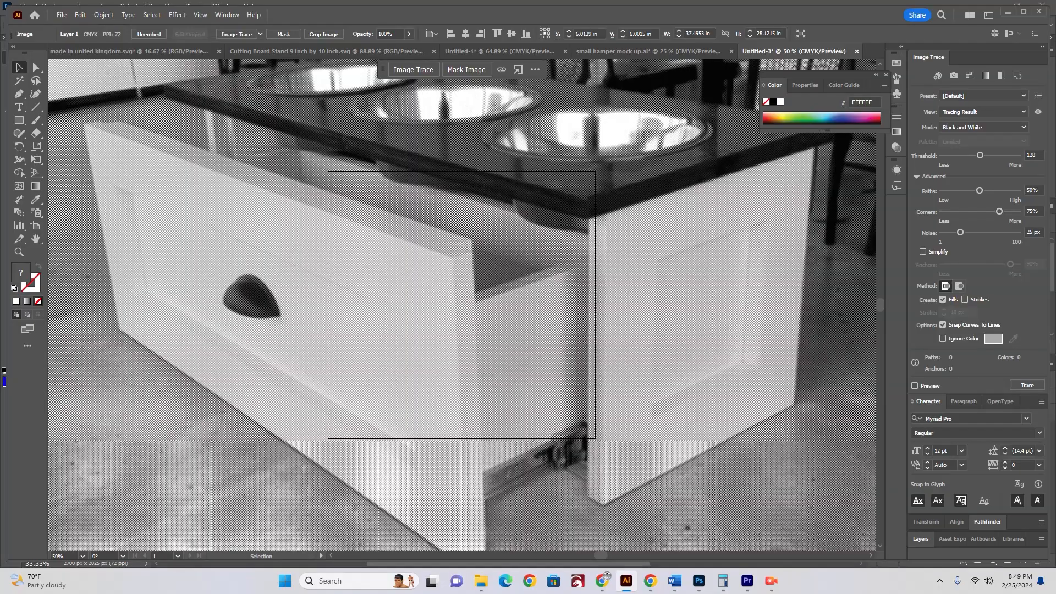
Try an Image Trace of the pasted halftone with the default black-and-white settings, and delete the tracing.
scroll(479, 303, "up", 8)
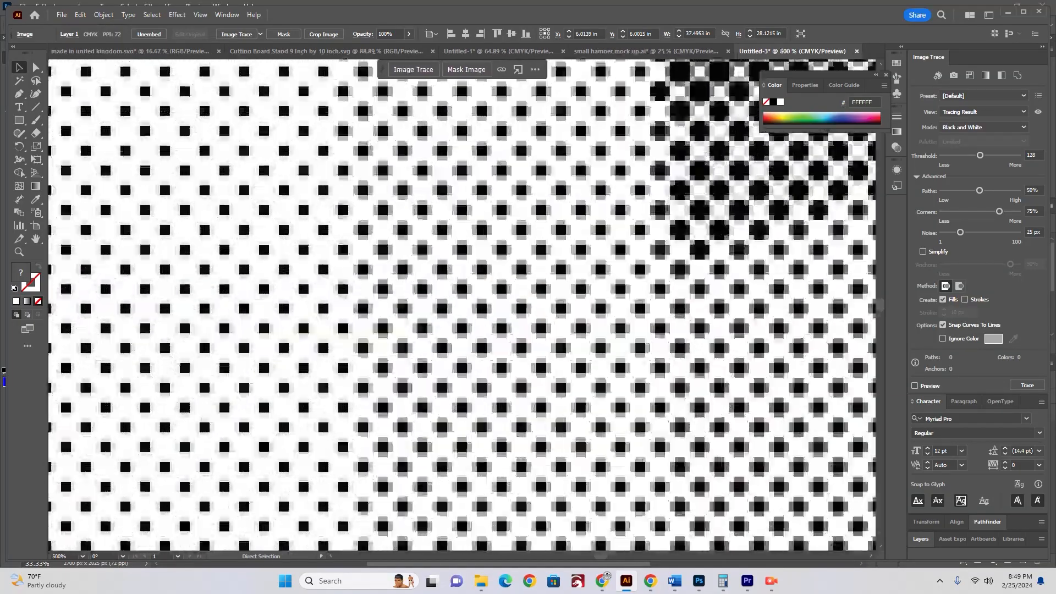
scroll(462, 305, "down", 8)
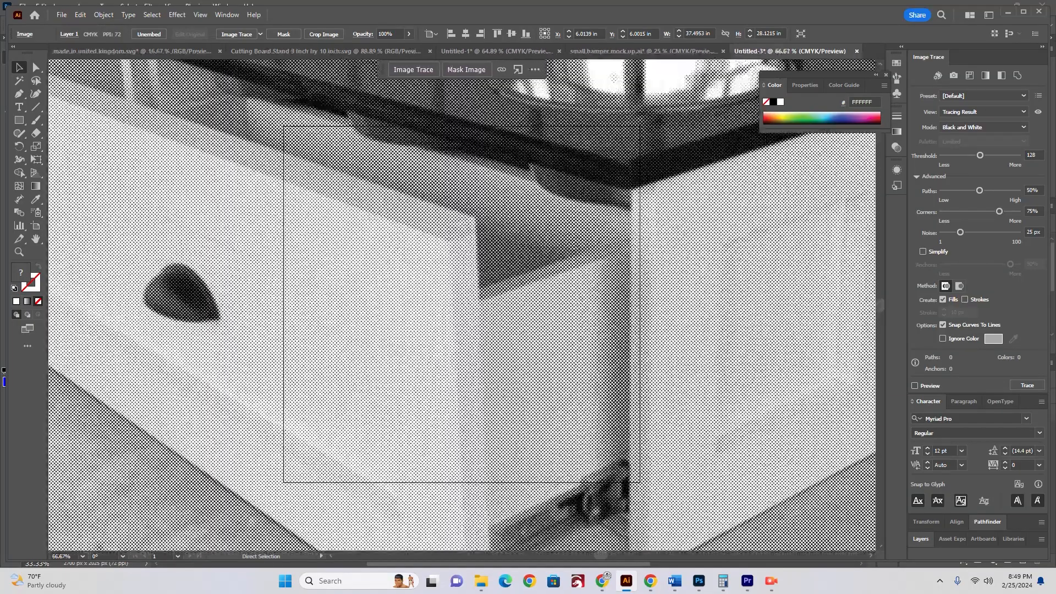
scroll(463, 305, "down", 2)
scroll(462, 305, "up", 10)
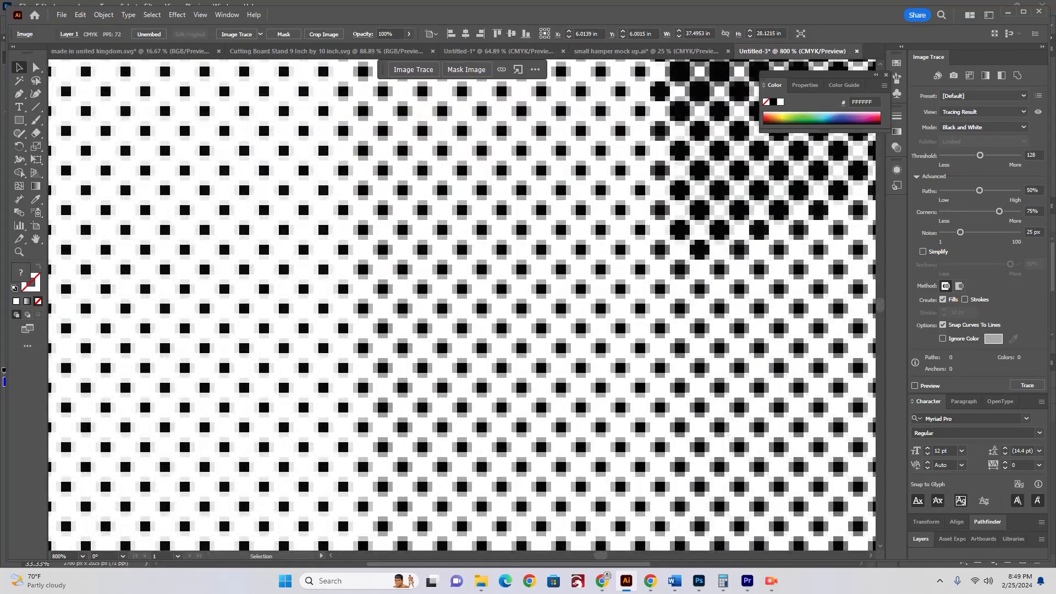
scroll(462, 305, "down", 10)
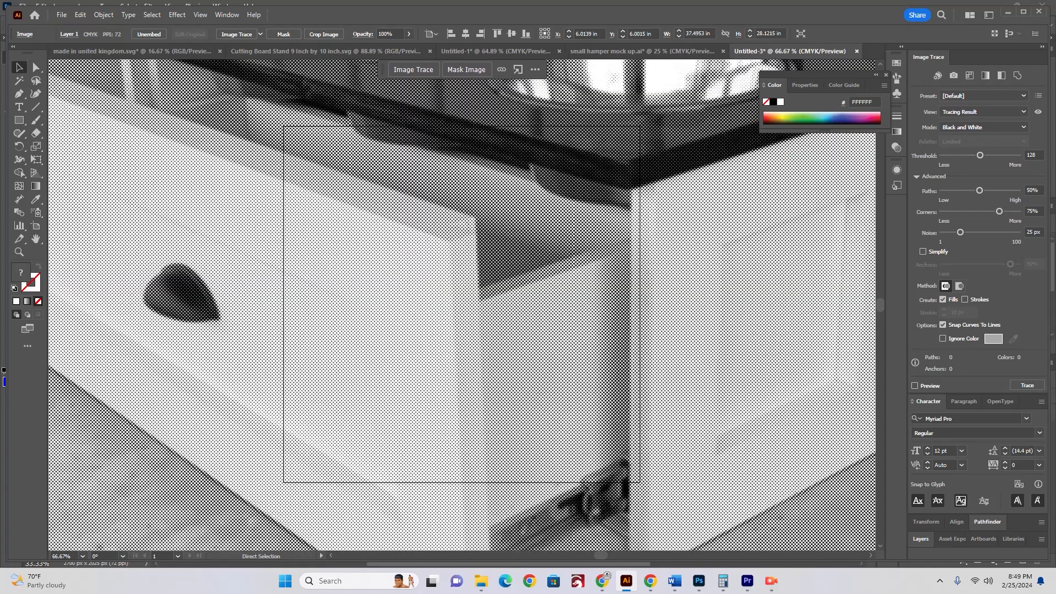
key("v")
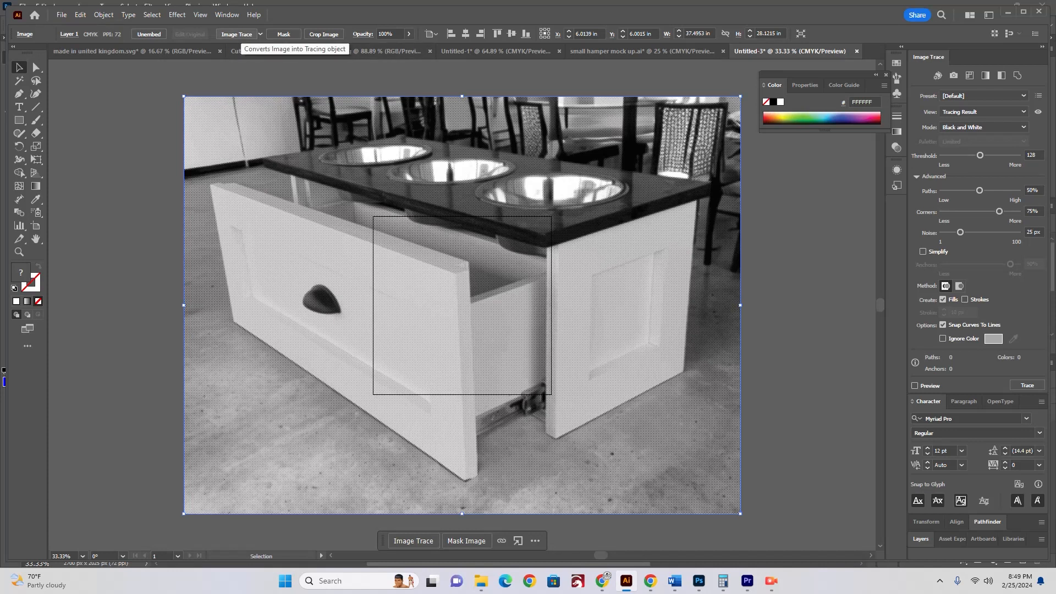
left_click(237, 34)
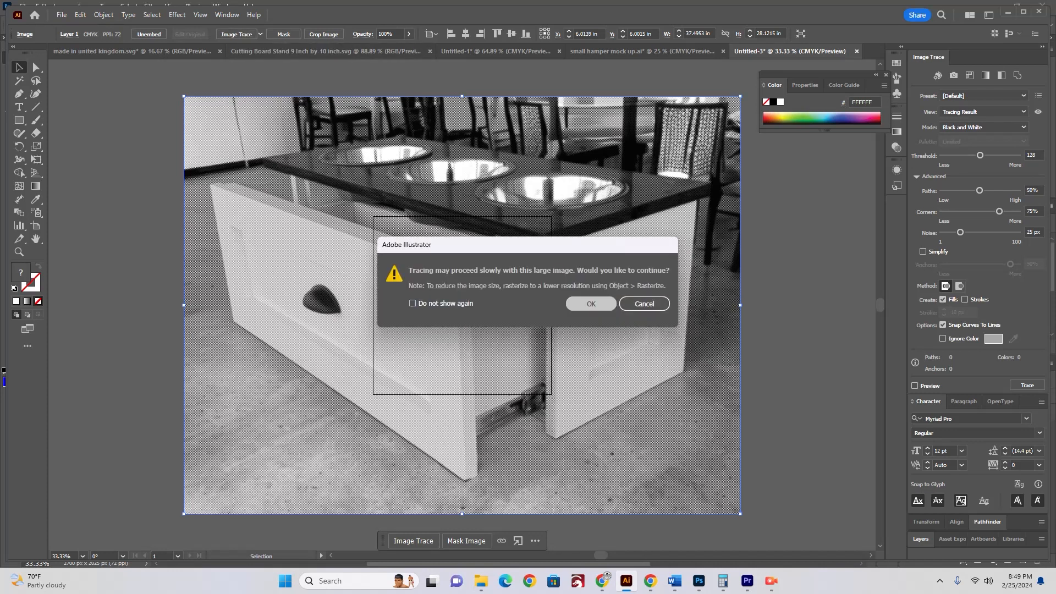
left_click(597, 302)
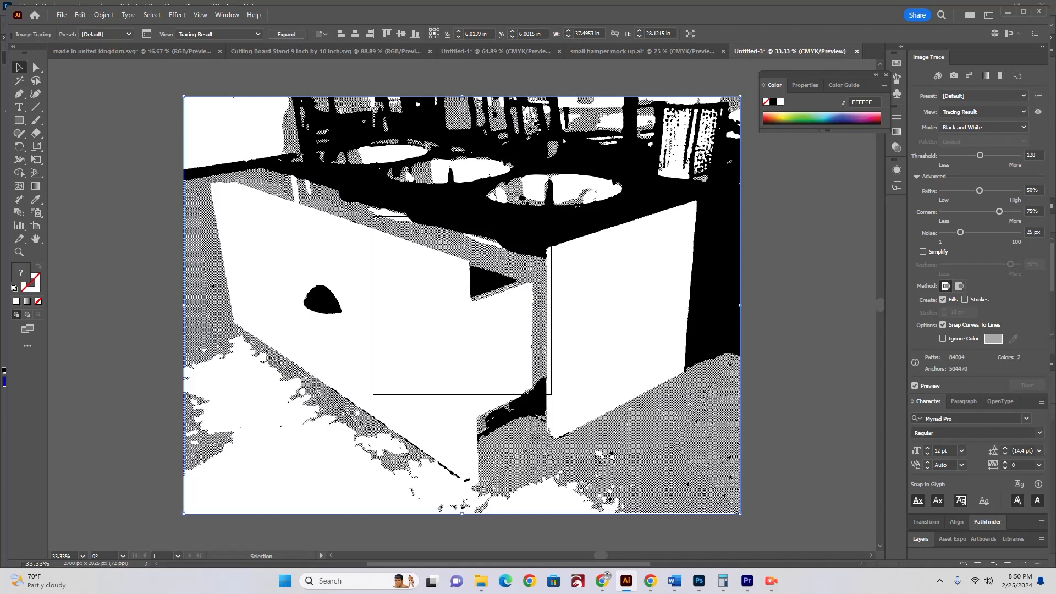
key("Delete")
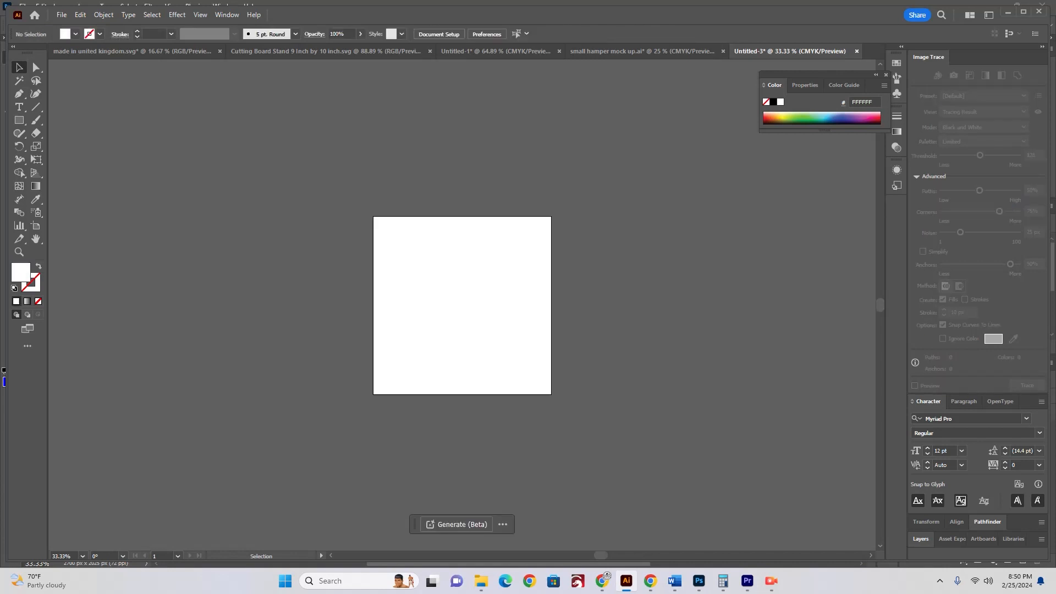